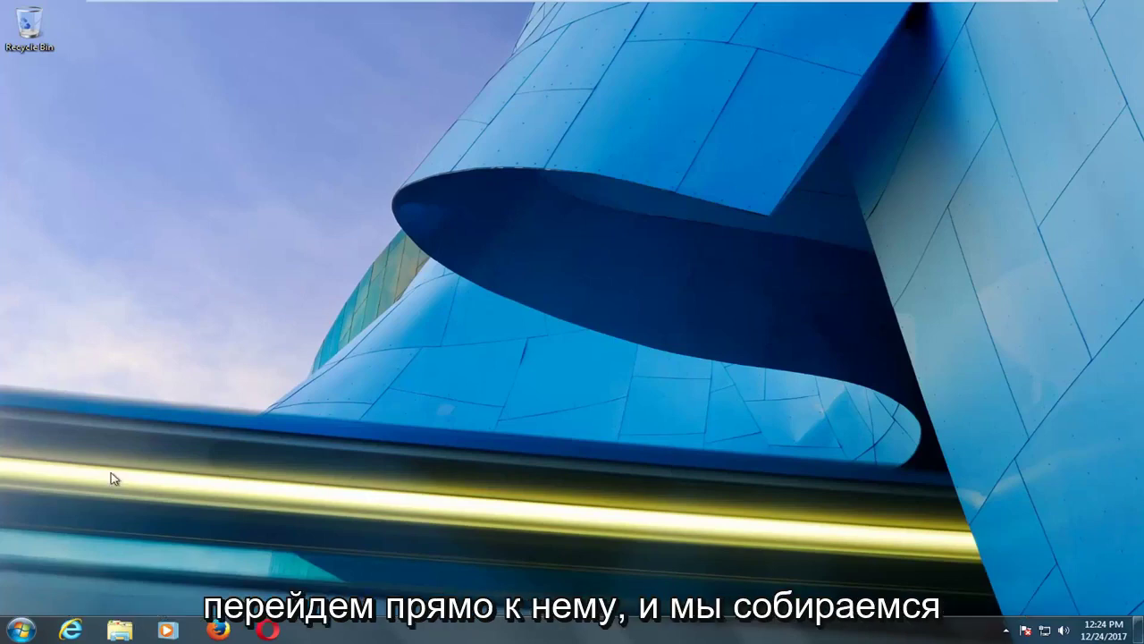
Search Start for cmd and launch Command Prompt as administrator, approving the UAC prompt.
{"action": "left_click", "coordinate": [20, 630]}
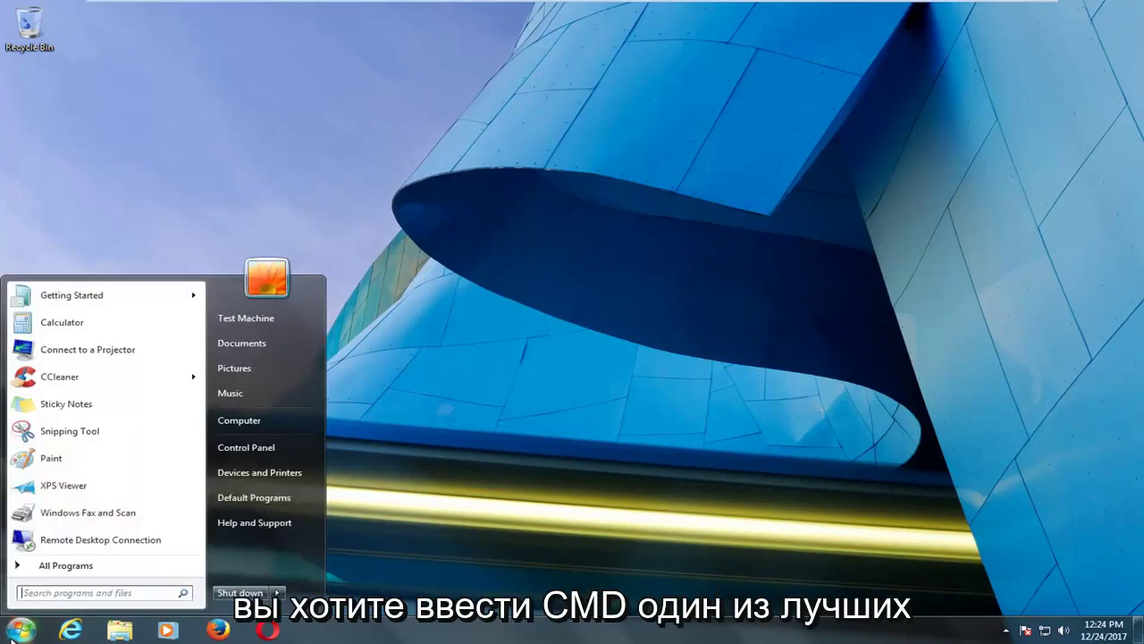
{"action": "type", "text": "cmd"}
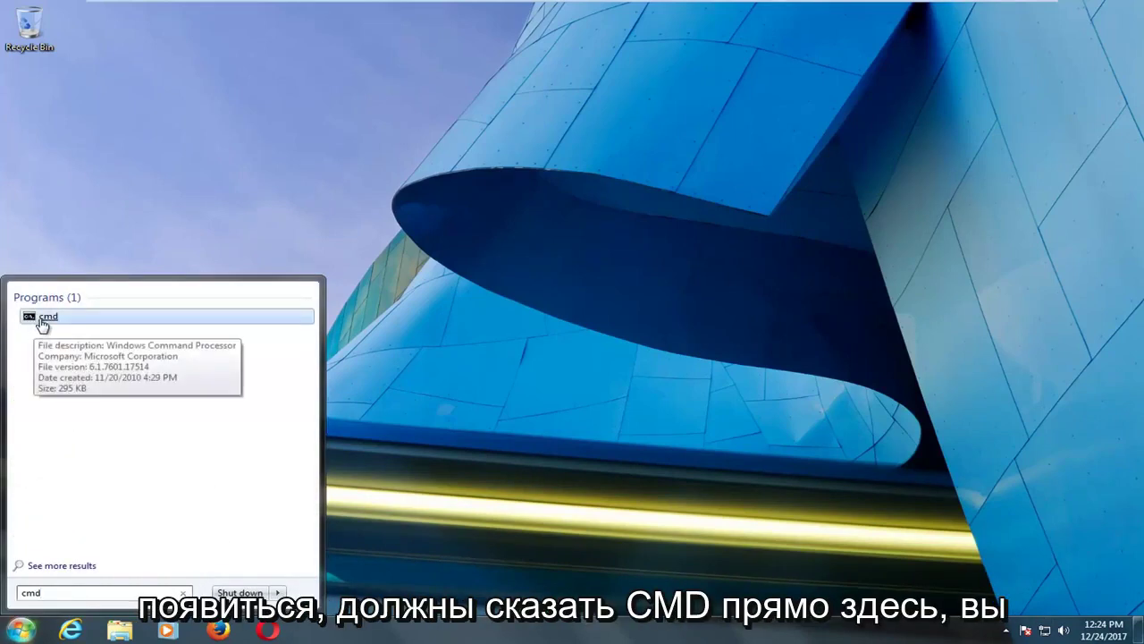
{"action": "right_click", "coordinate": [42, 320]}
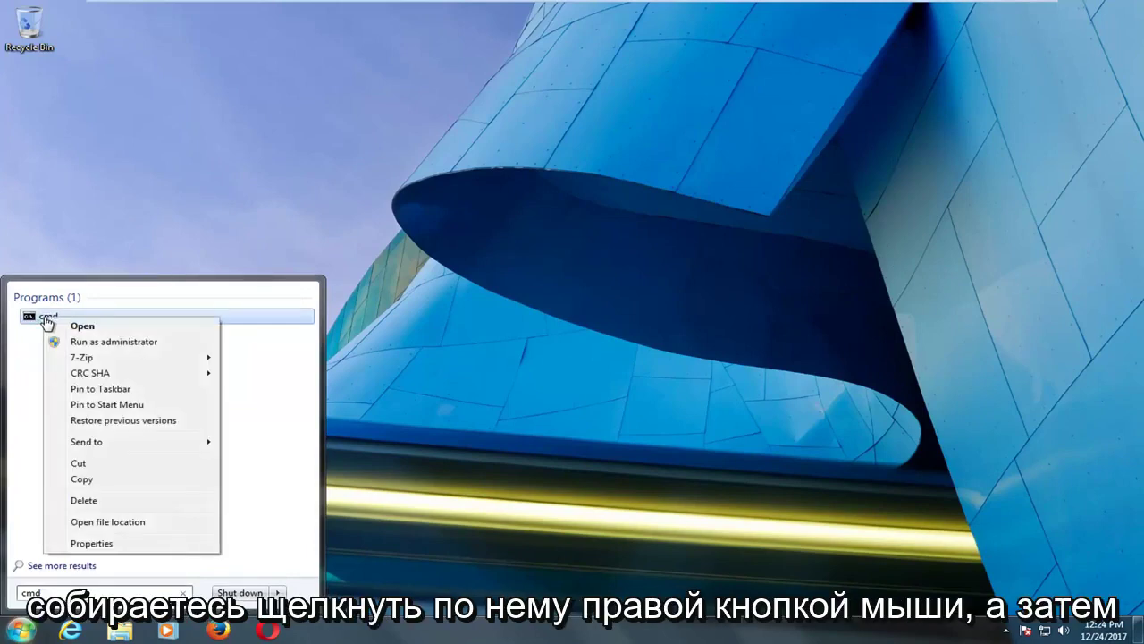
{"action": "left_click", "coordinate": [89, 342]}
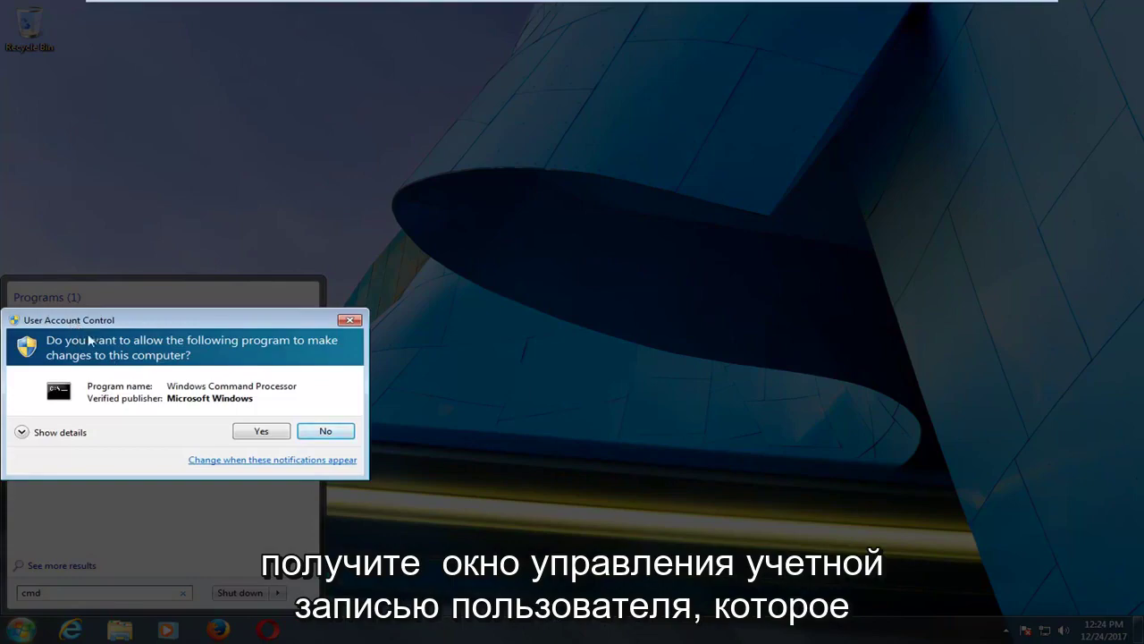
{"action": "left_click", "coordinate": [252, 435]}
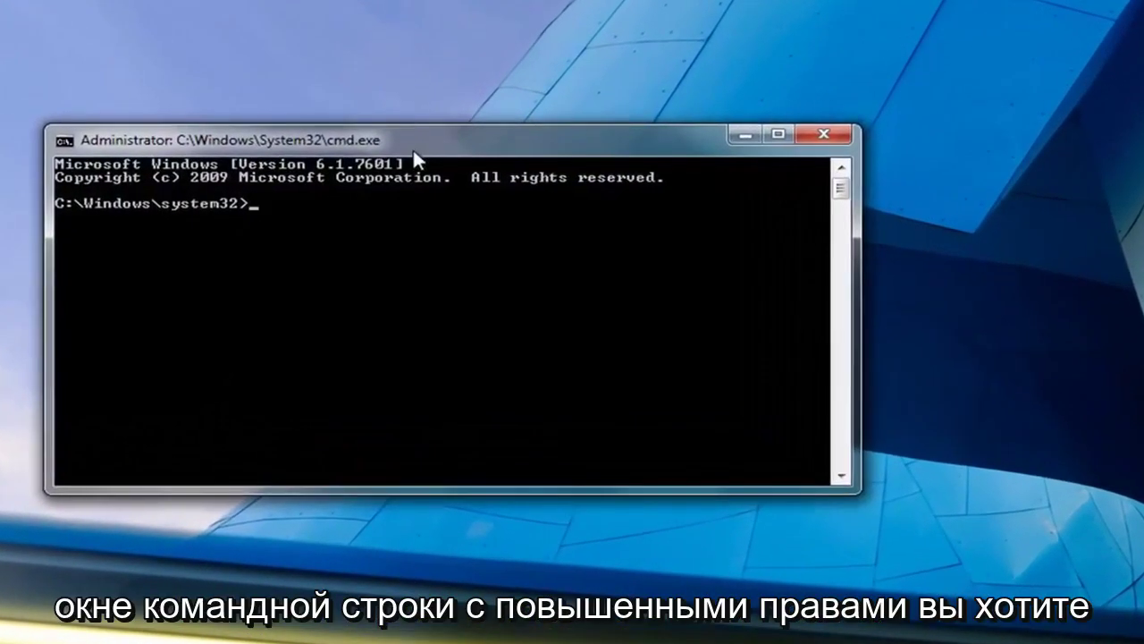
Run ipconfig /release, ipconfig /fushdns and ipconfig /renew to refresh the IP address.
{"action": "type", "text": "ipconfig"}
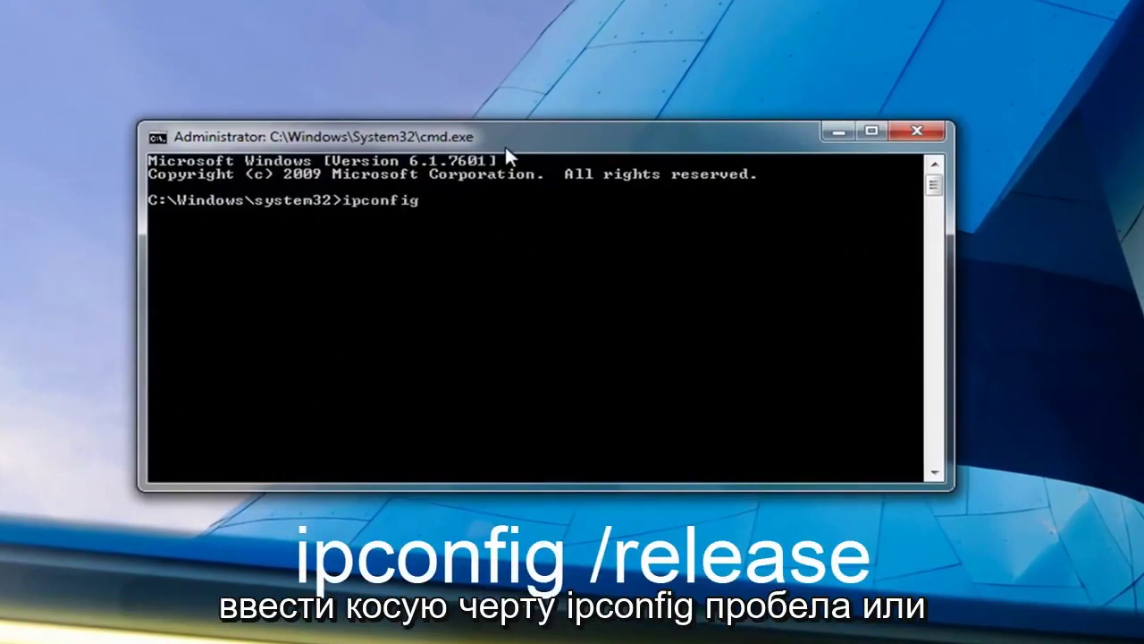
{"action": "type", "text": " /release"}
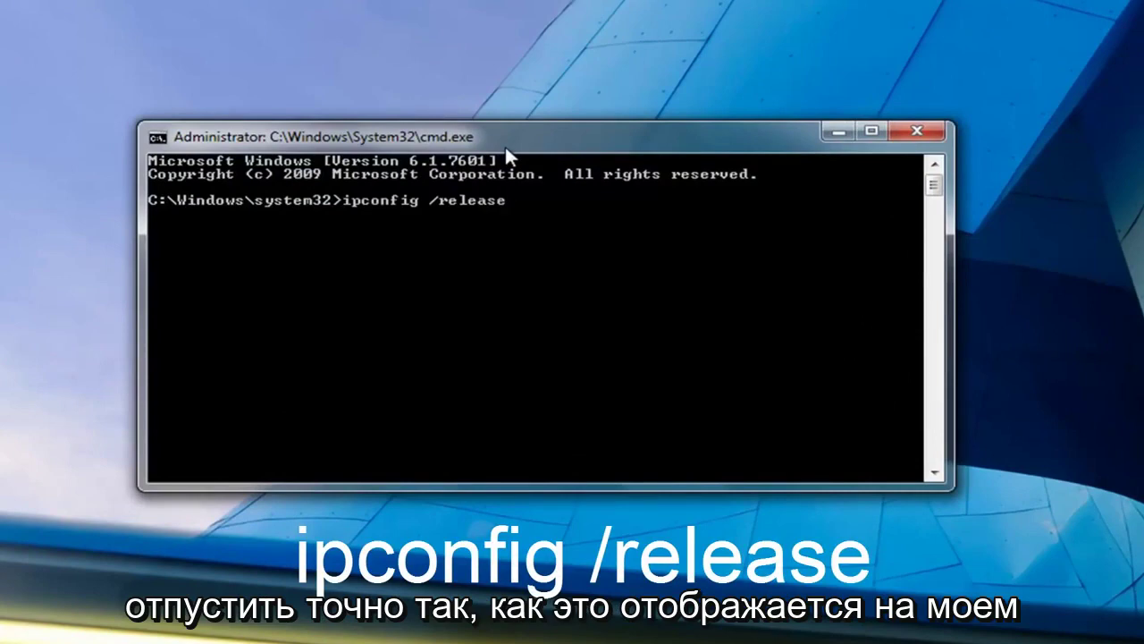
{"action": "key", "text": "Return"}
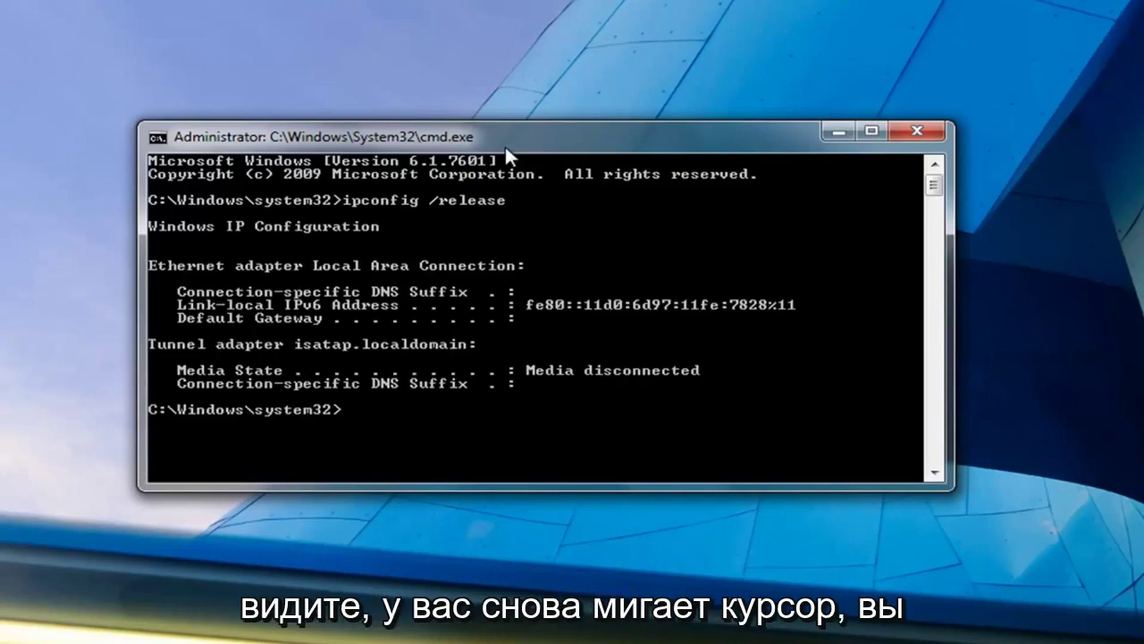
{"action": "type", "text": "ipcondfi"}
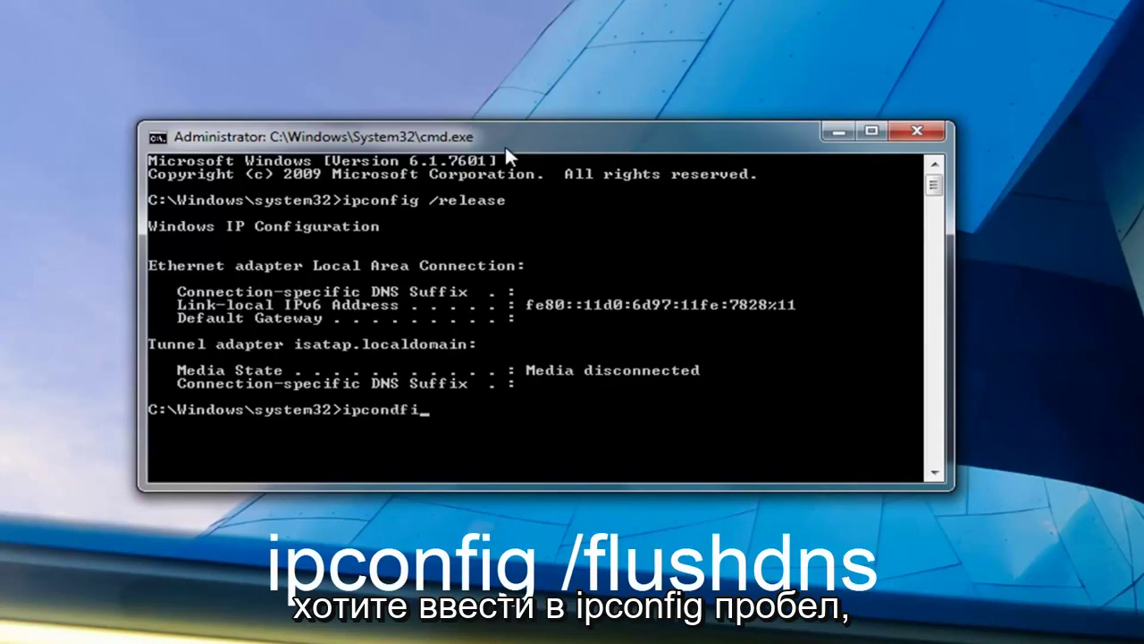
{"action": "key", "text": "BackSpace"}
{"action": "key", "text": "BackSpace"}
{"action": "key", "text": "BackSpace"}
{"action": "type", "text": "fig /"}
{"action": "type", "text": "fushdns"}
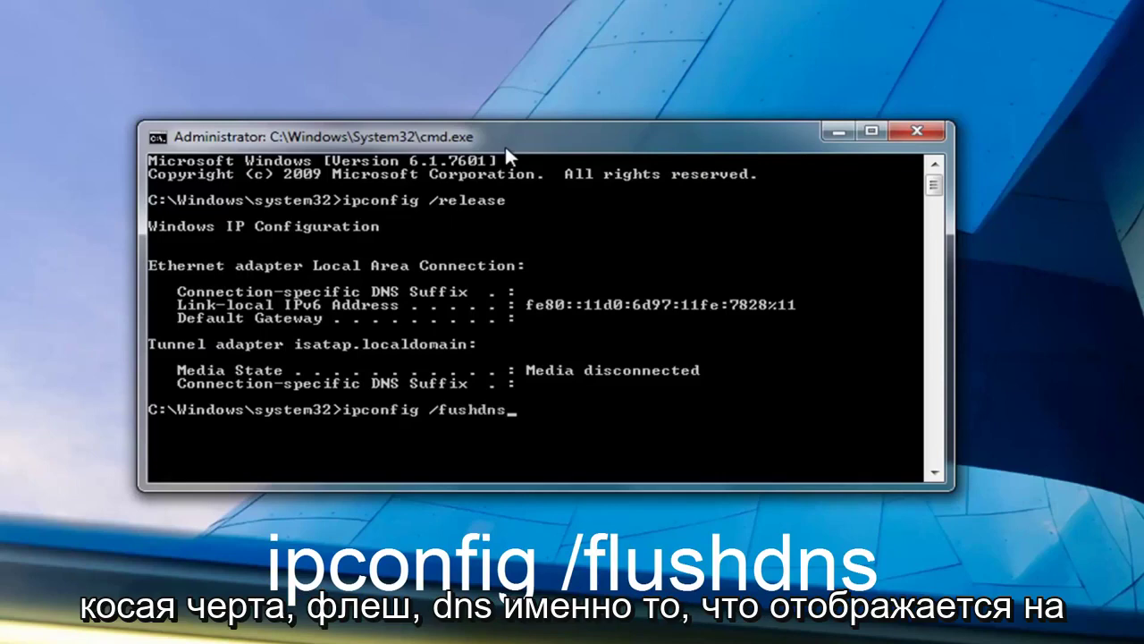
{"action": "key", "text": "Return"}
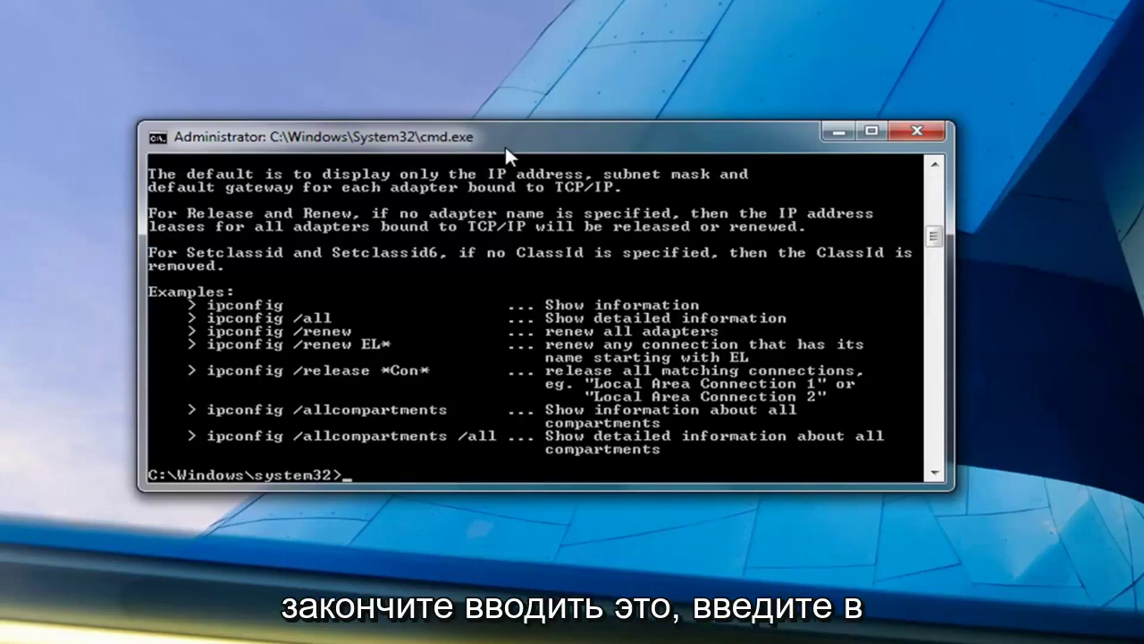
{"action": "type", "text": "ipconfig /"}
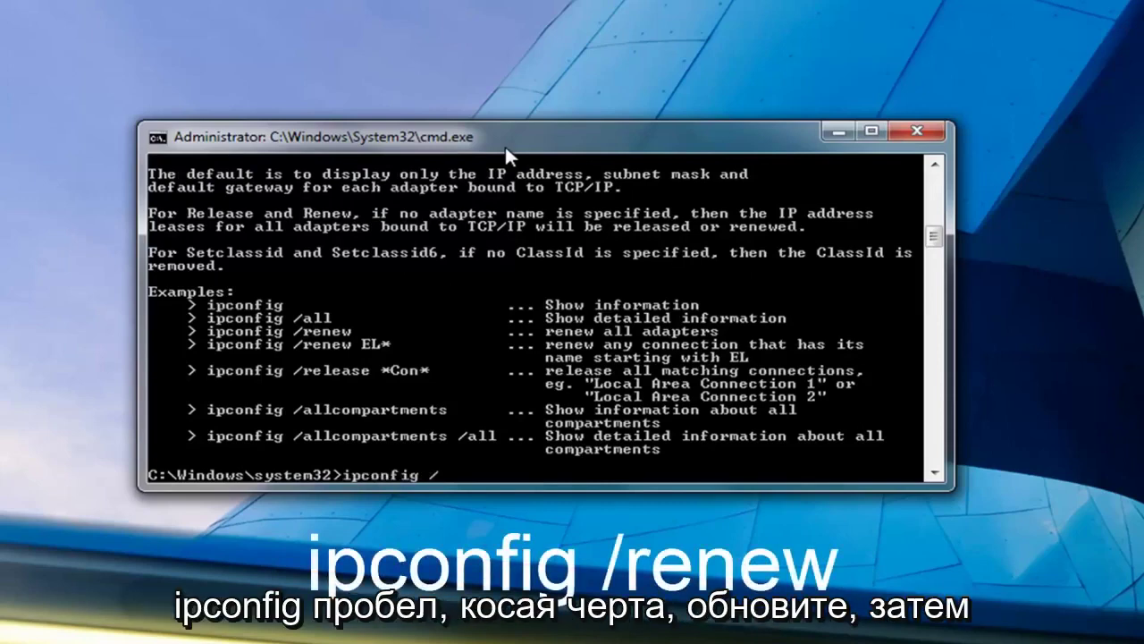
{"action": "type", "text": "renew"}
{"action": "key", "text": "Return"}
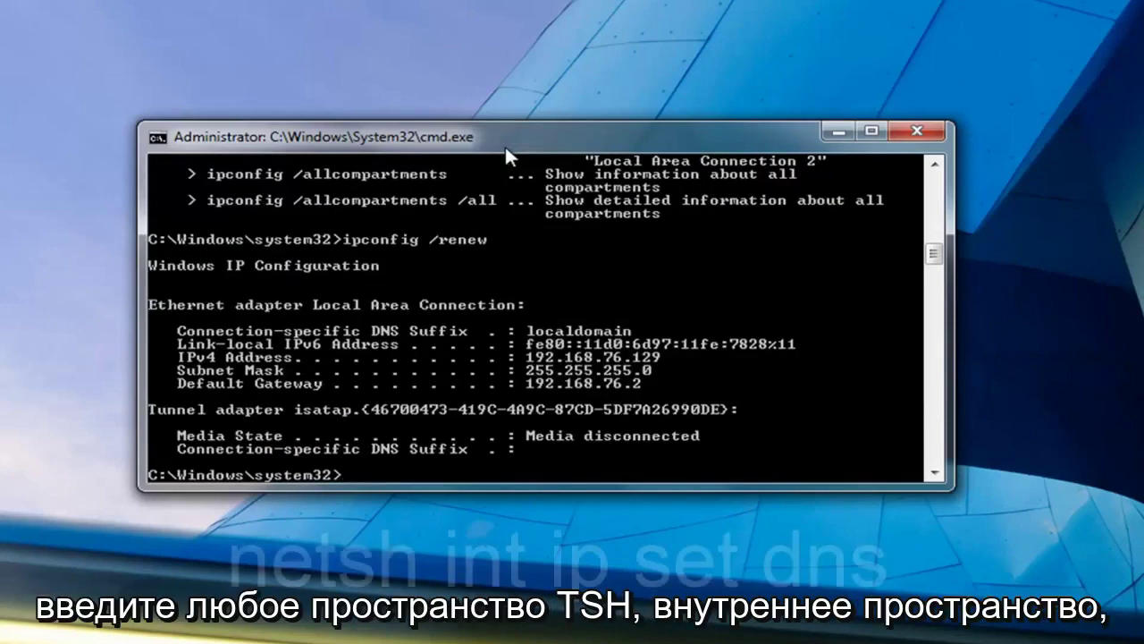
Run 'netsh int ip set dns' and then 'netsh winsock reset' in Command Prompt.
{"action": "type", "text": "netsh "}
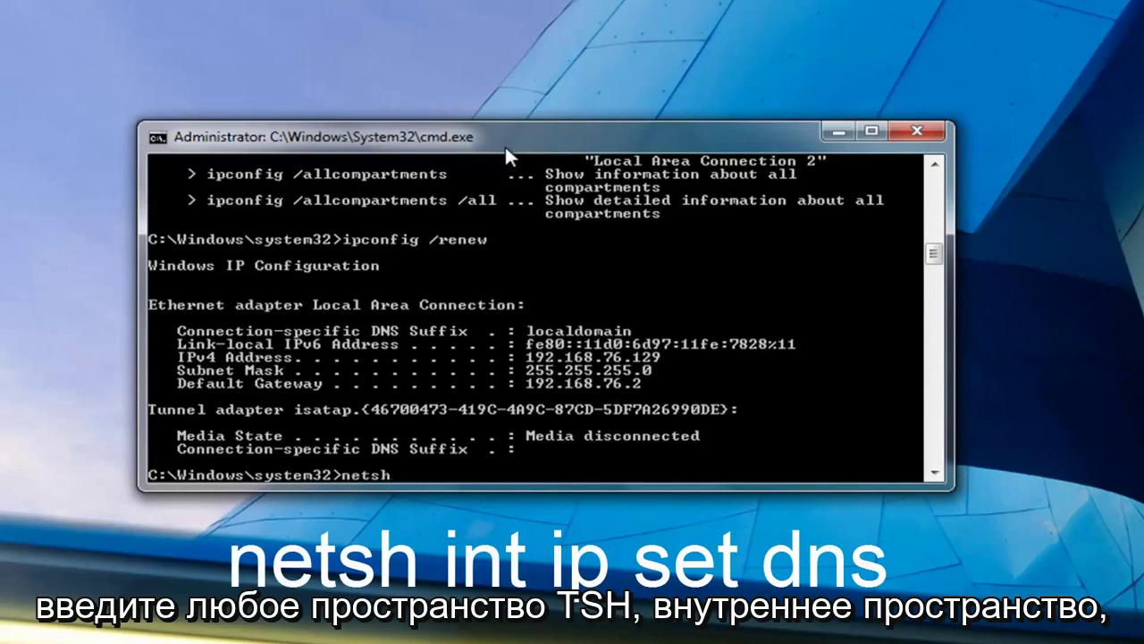
{"action": "type", "text": "int"}
{"action": "type", "text": " ip set dns"}
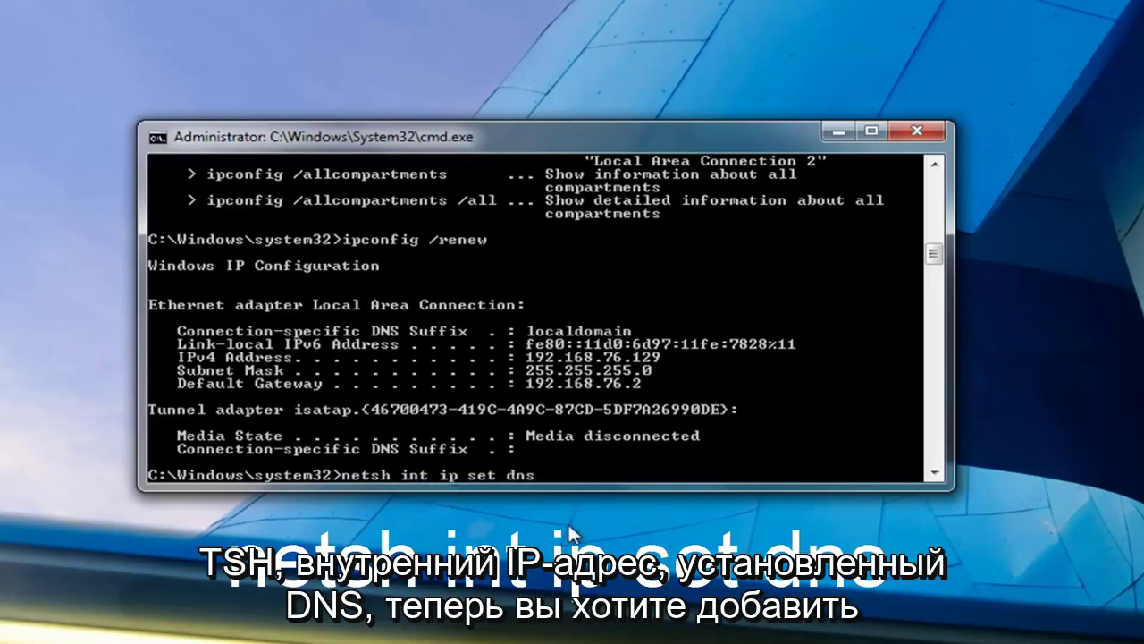
{"action": "key", "text": "Return"}
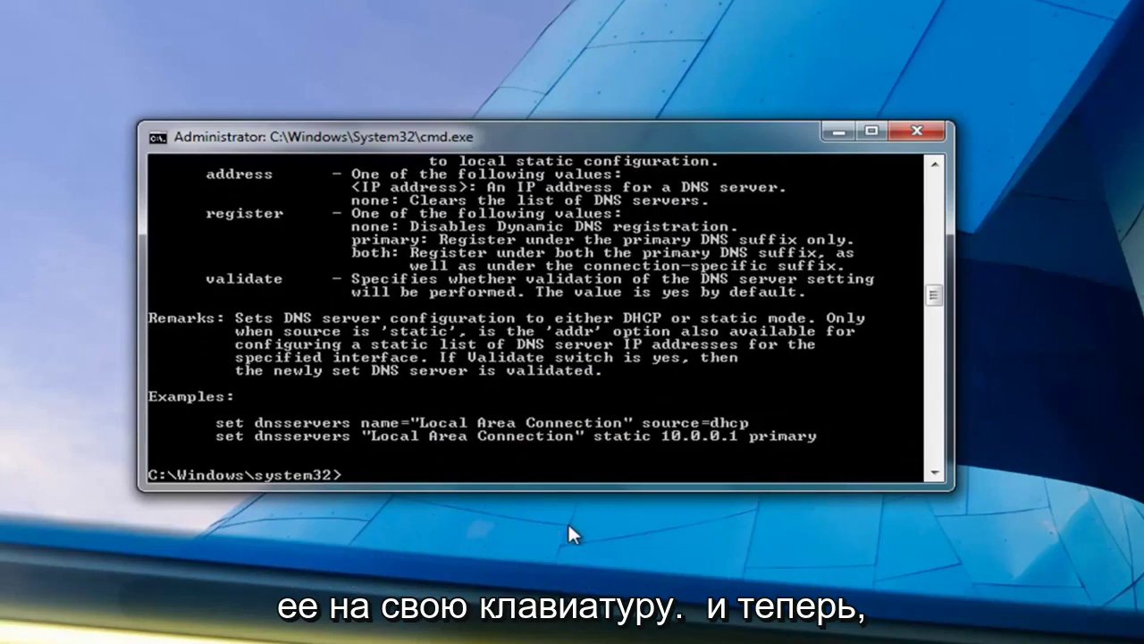
{"action": "type", "text": "netsh winsock"}
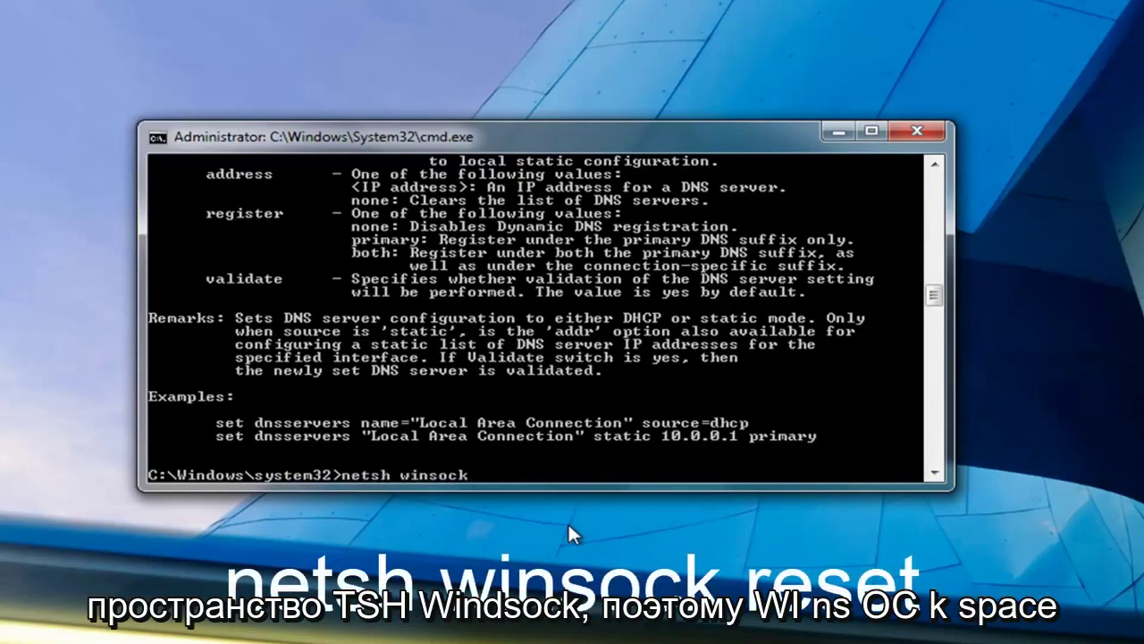
{"action": "type", "text": " reset"}
{"action": "key", "text": "Return"}
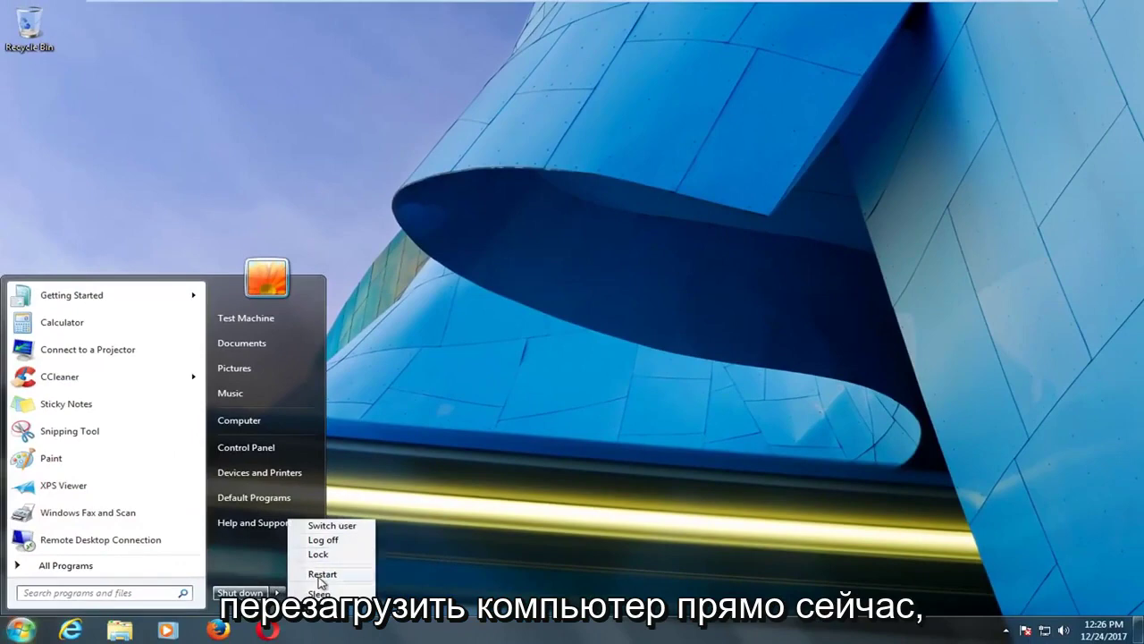
Restart Windows from the Shut down submenu and wait for the desktop to return.
{"action": "left_click", "coordinate": [304, 574]}
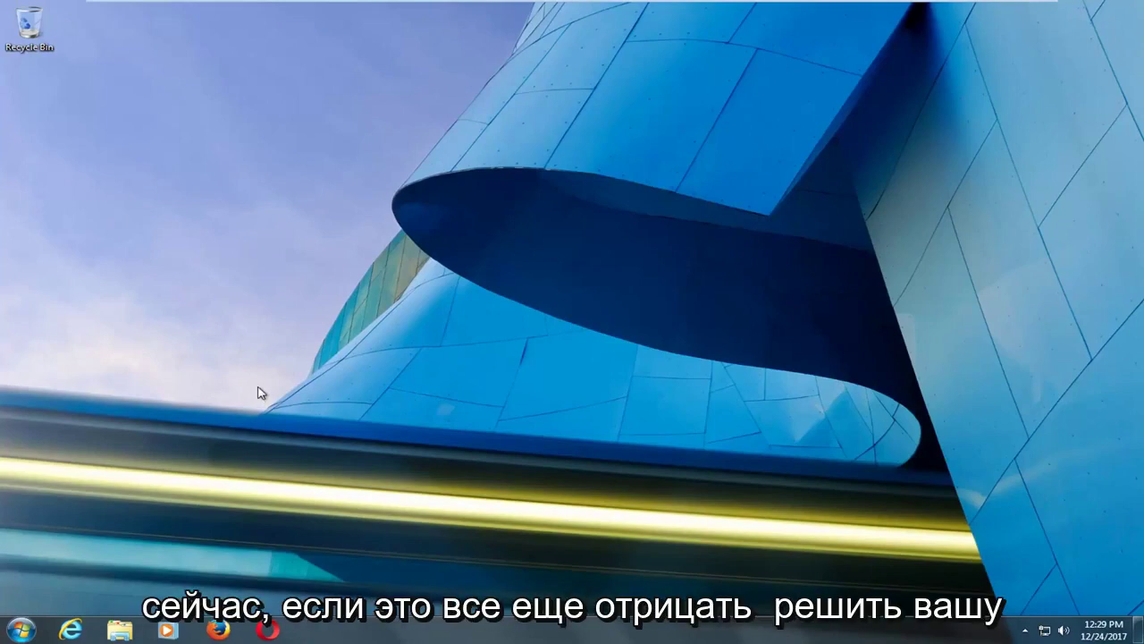
Search Start for regedit and run it as administrator, approving the UAC prompt.
{"action": "left_click", "coordinate": [9, 633]}
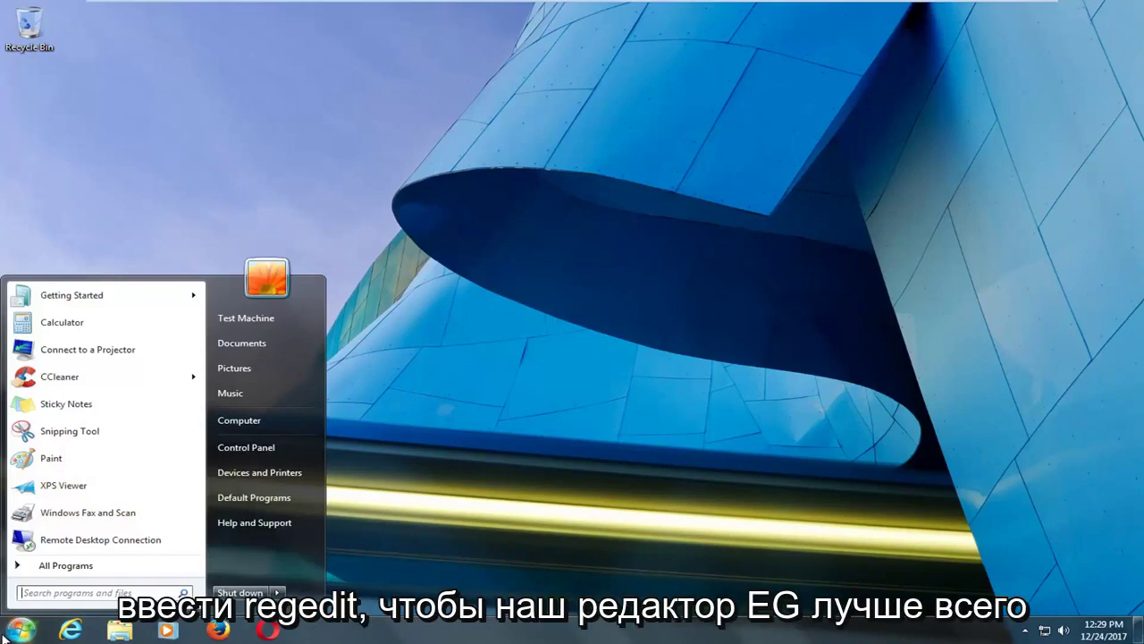
{"action": "type", "text": "regedit"}
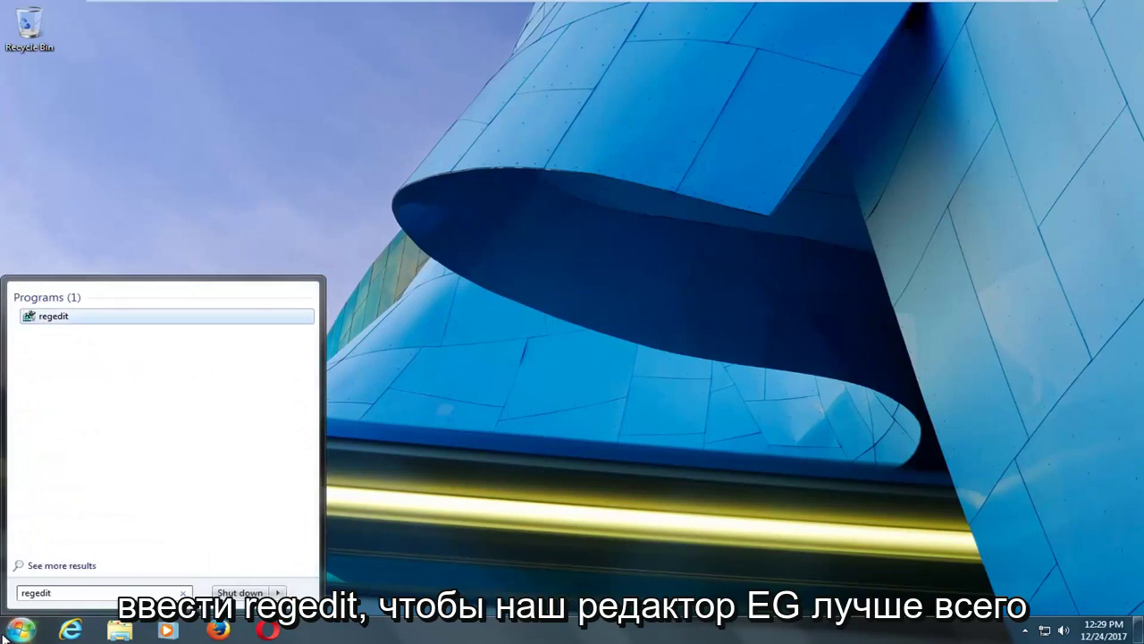
{"action": "right_click", "coordinate": [53, 319]}
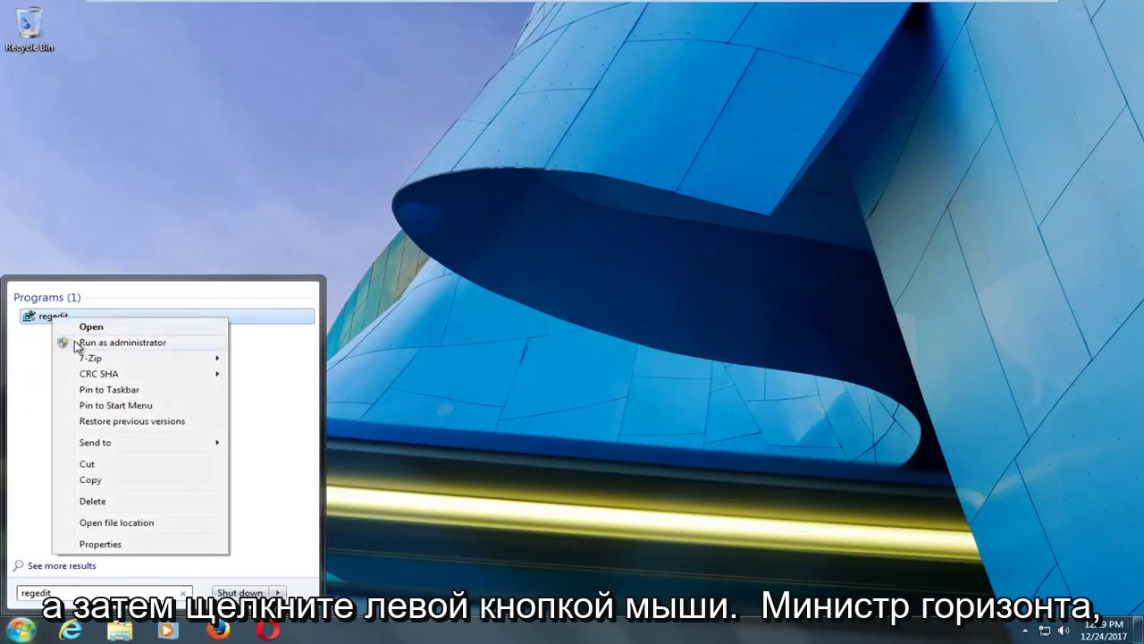
{"action": "left_click", "coordinate": [77, 343]}
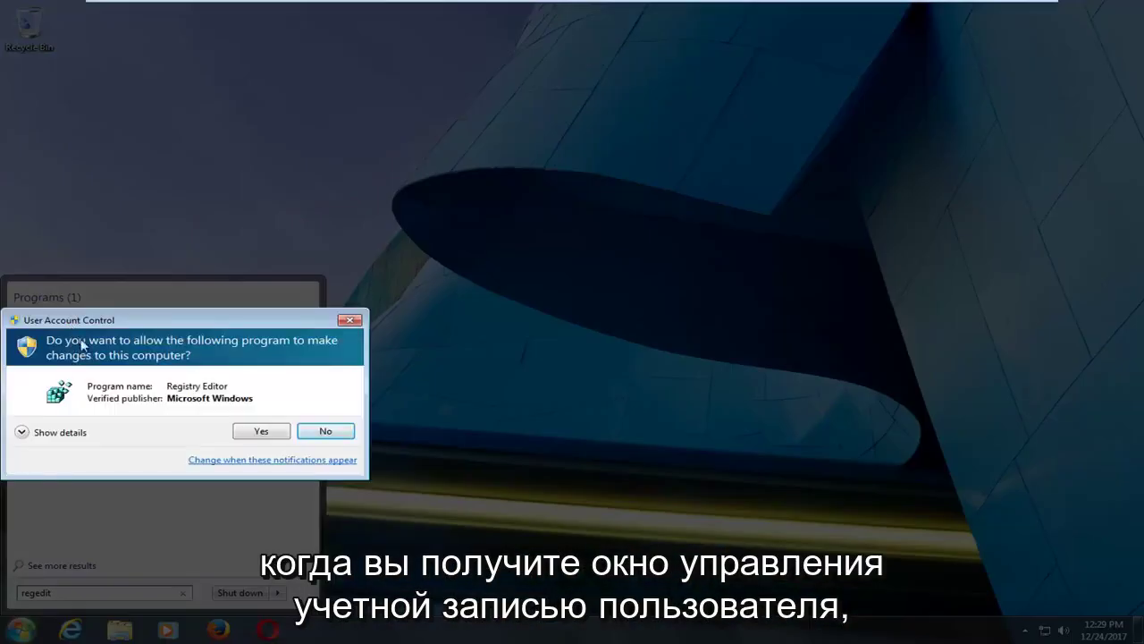
{"action": "left_click", "coordinate": [254, 432]}
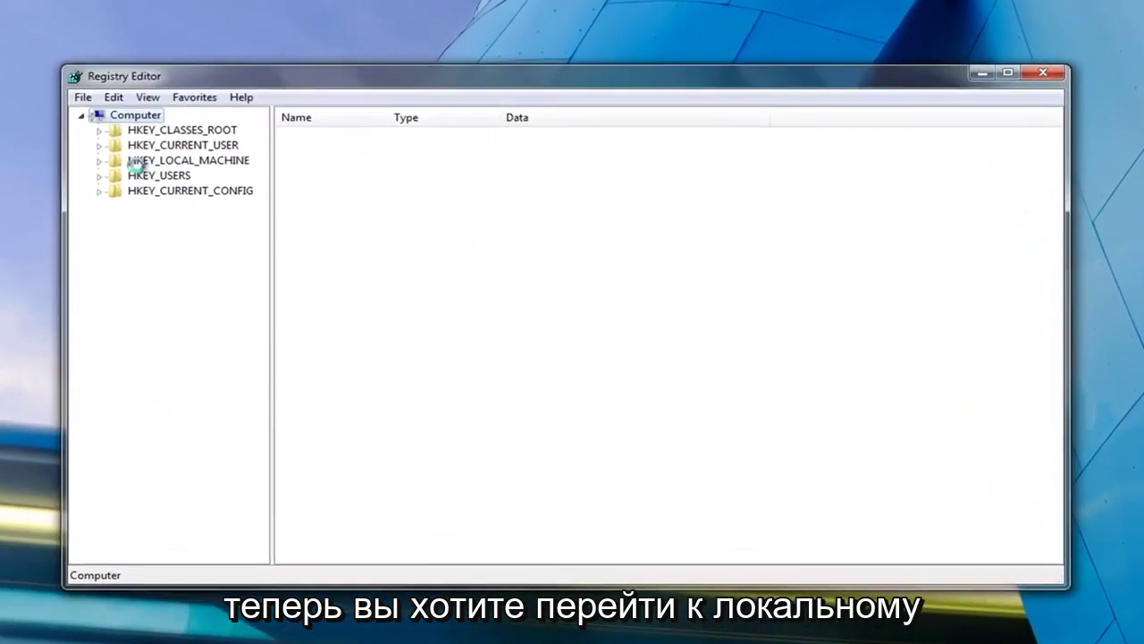
Navigate to HKEY_LOCAL_MACHINE\SYSTEM\CurrentControlSet\Control\Network to list its Config and FilterClasses values.
{"action": "left_click", "coordinate": [129, 162]}
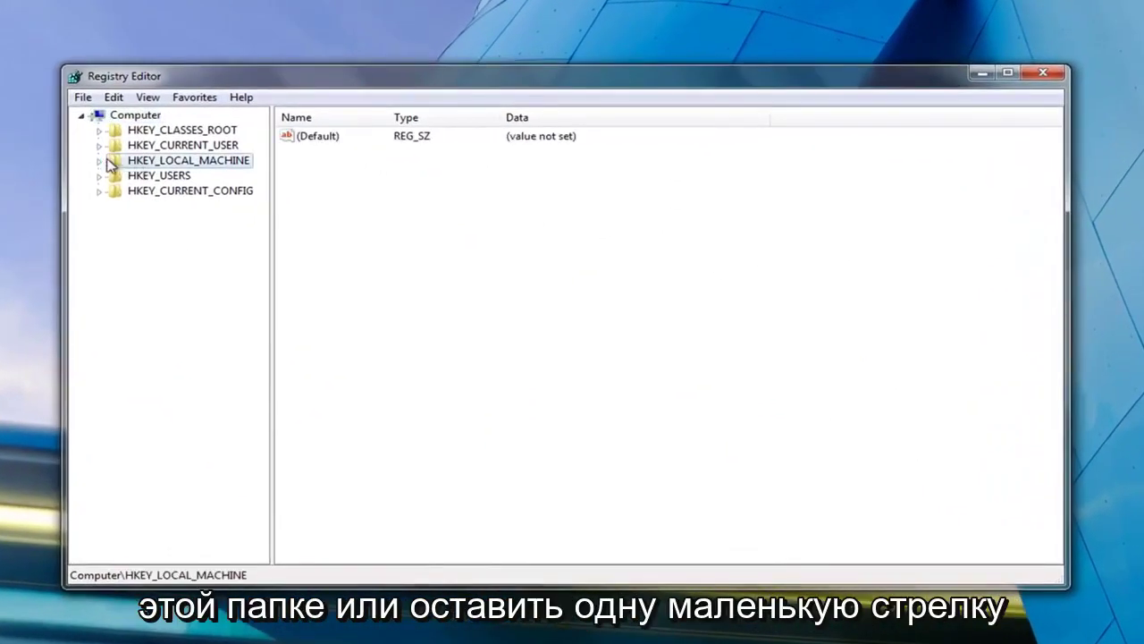
{"action": "left_click", "coordinate": [98, 162]}
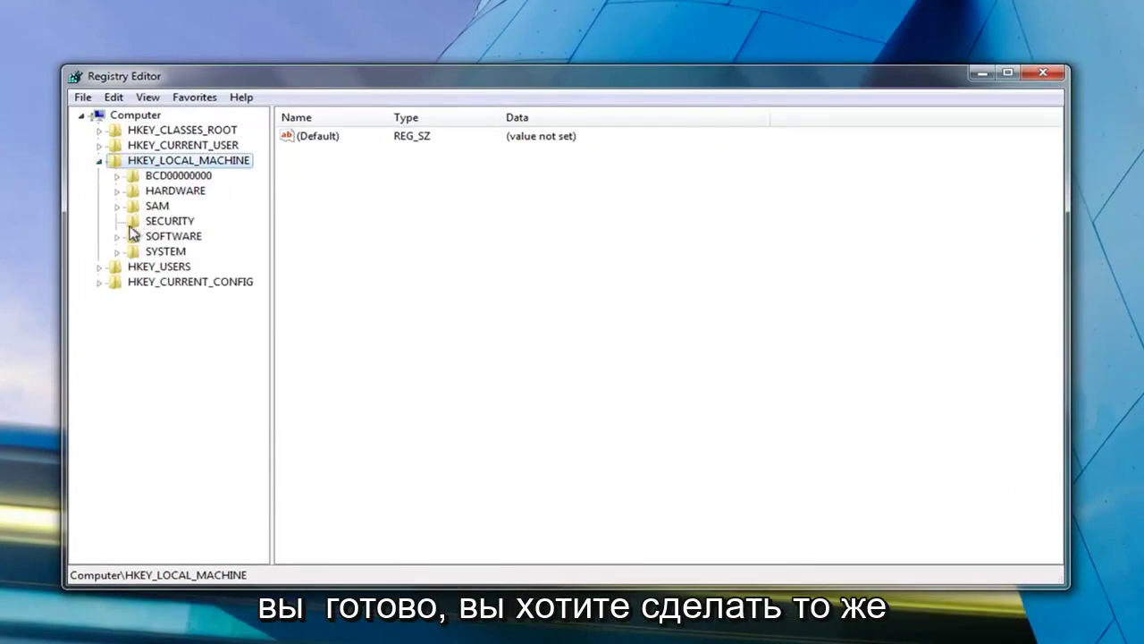
{"action": "left_click", "coordinate": [116, 254]}
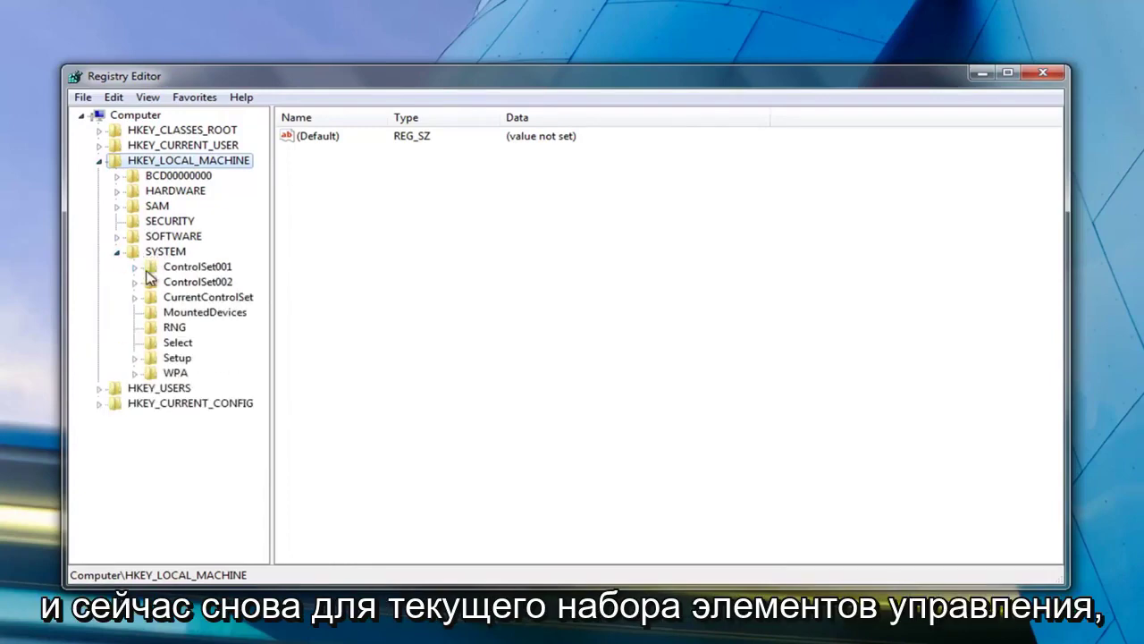
{"action": "left_click", "coordinate": [166, 302]}
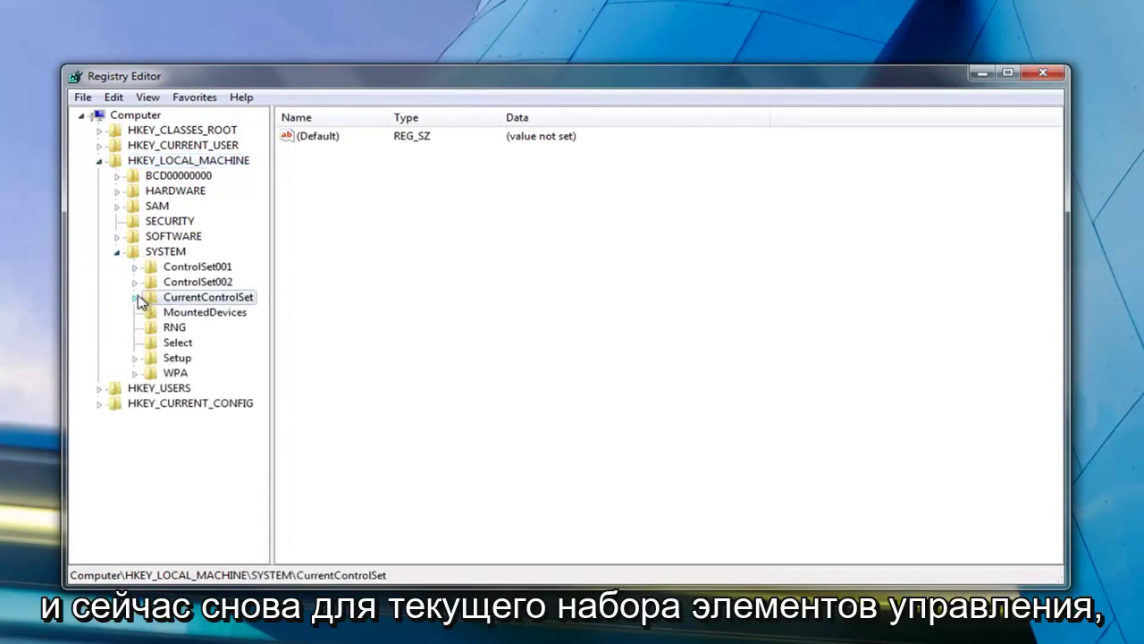
{"action": "left_click", "coordinate": [136, 299]}
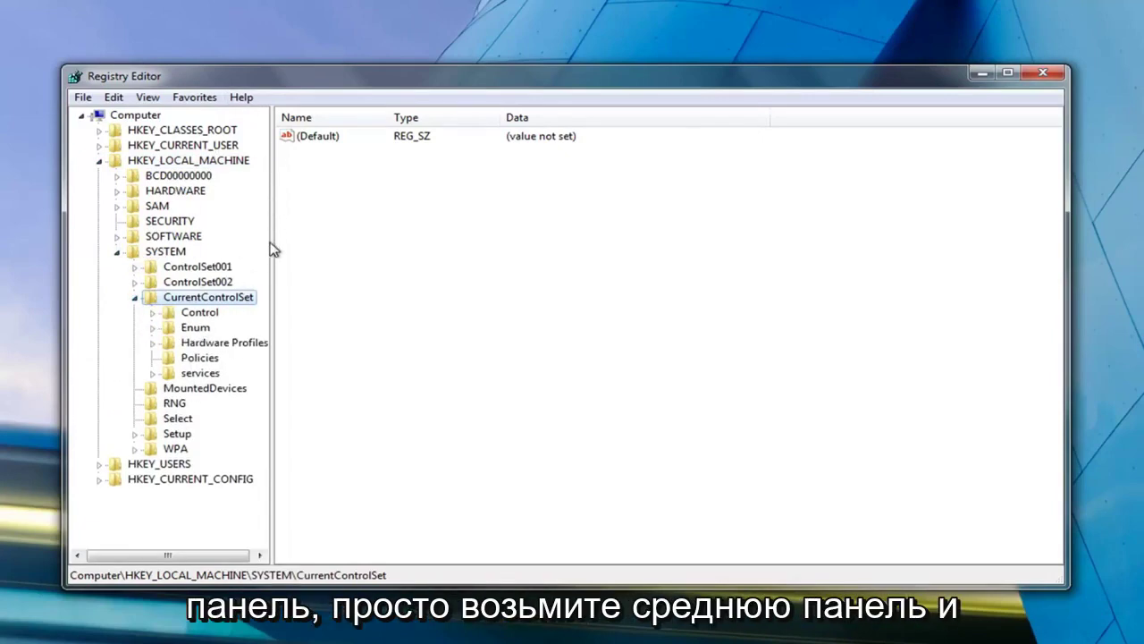
{"action": "left_click_drag", "start_coordinate": [272, 255], "coordinate": [365, 243]}
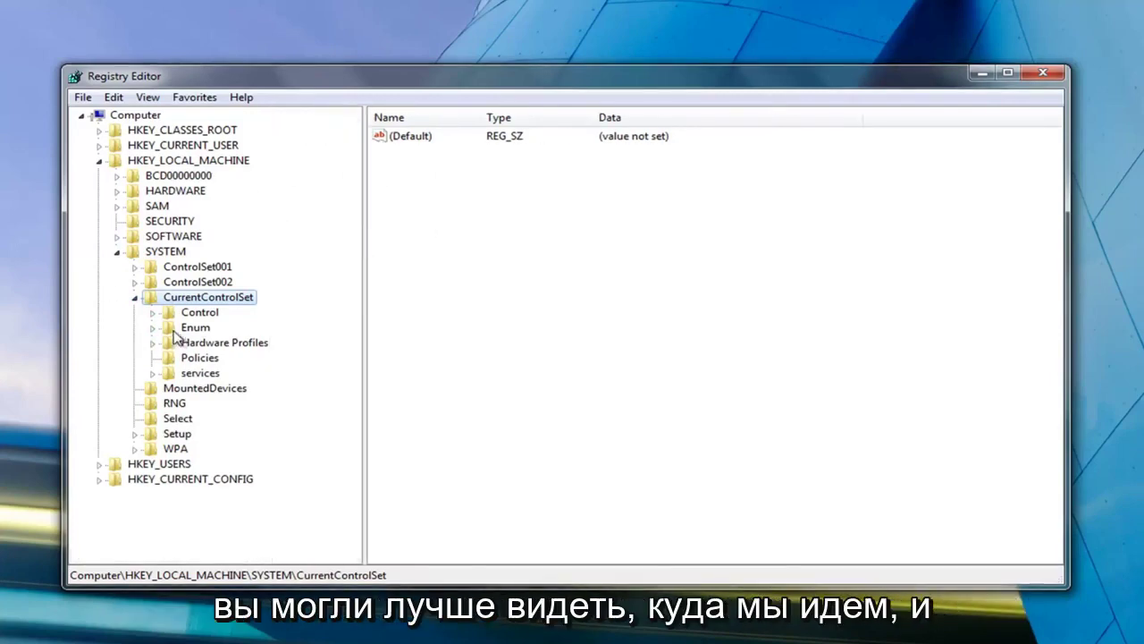
{"action": "left_click", "coordinate": [153, 313]}
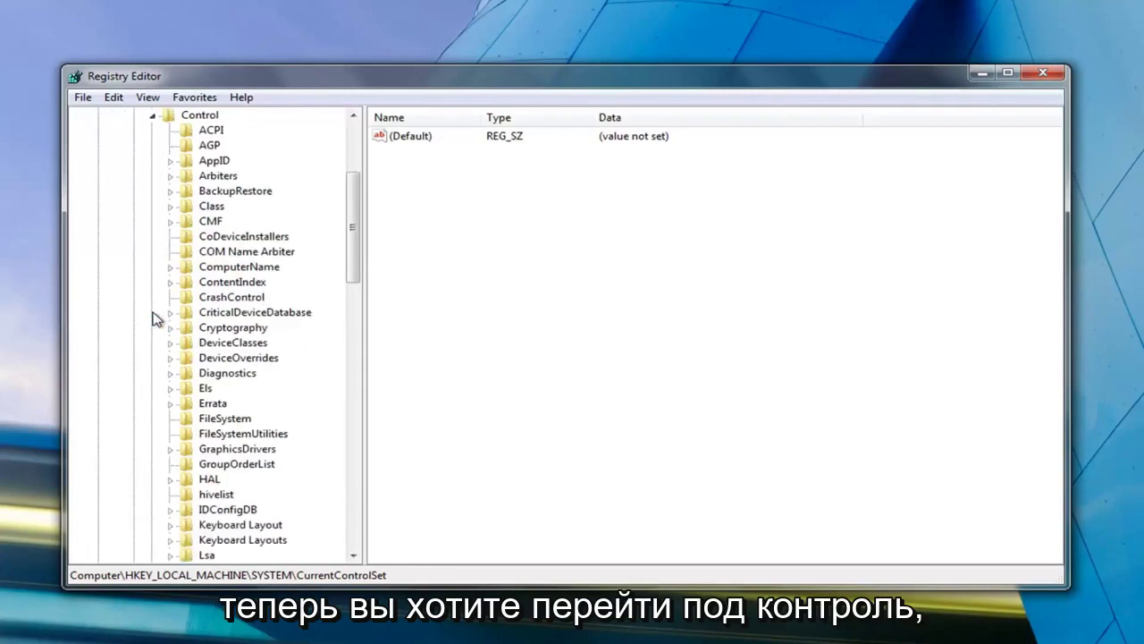
{"action": "scroll", "coordinate": [204, 304], "scroll_direction": "down", "scroll_amount": 3}
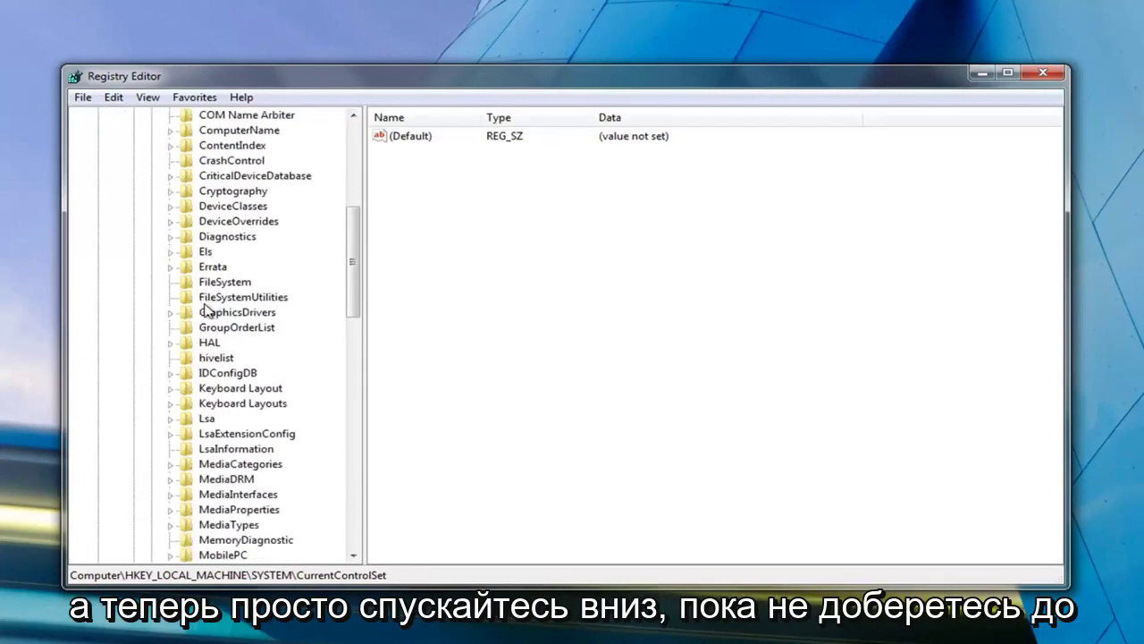
{"action": "scroll", "coordinate": [205, 307], "scroll_direction": "down", "scroll_amount": 4}
{"action": "scroll", "coordinate": [205, 309], "scroll_direction": "down", "scroll_amount": 3}
{"action": "scroll", "coordinate": [204, 309], "scroll_direction": "down", "scroll_amount": 3}
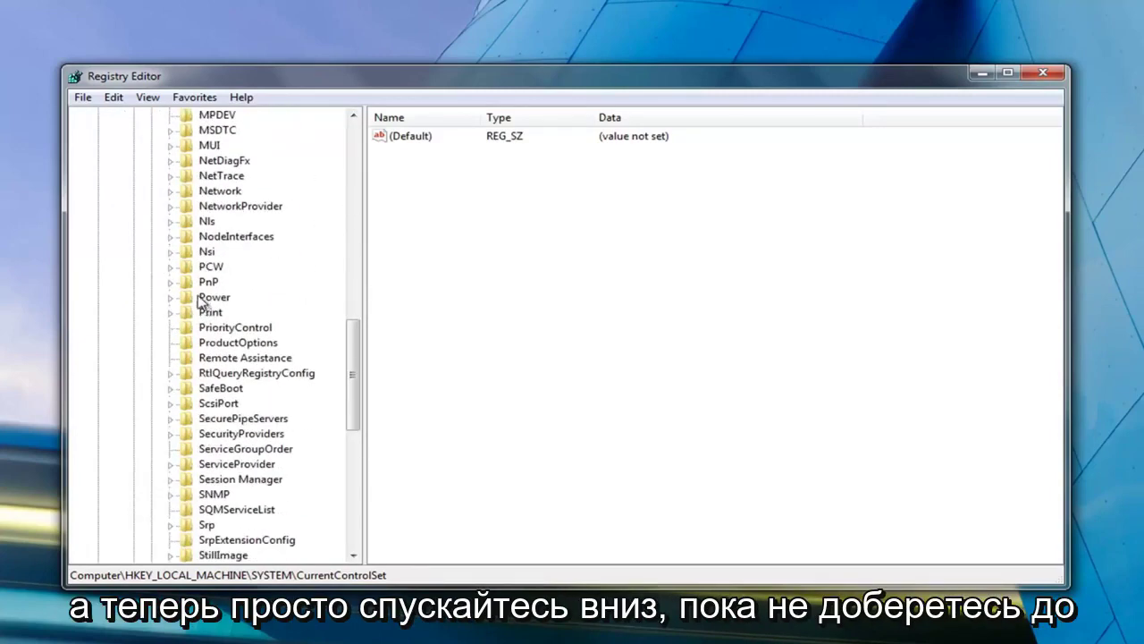
{"action": "left_click", "coordinate": [215, 192]}
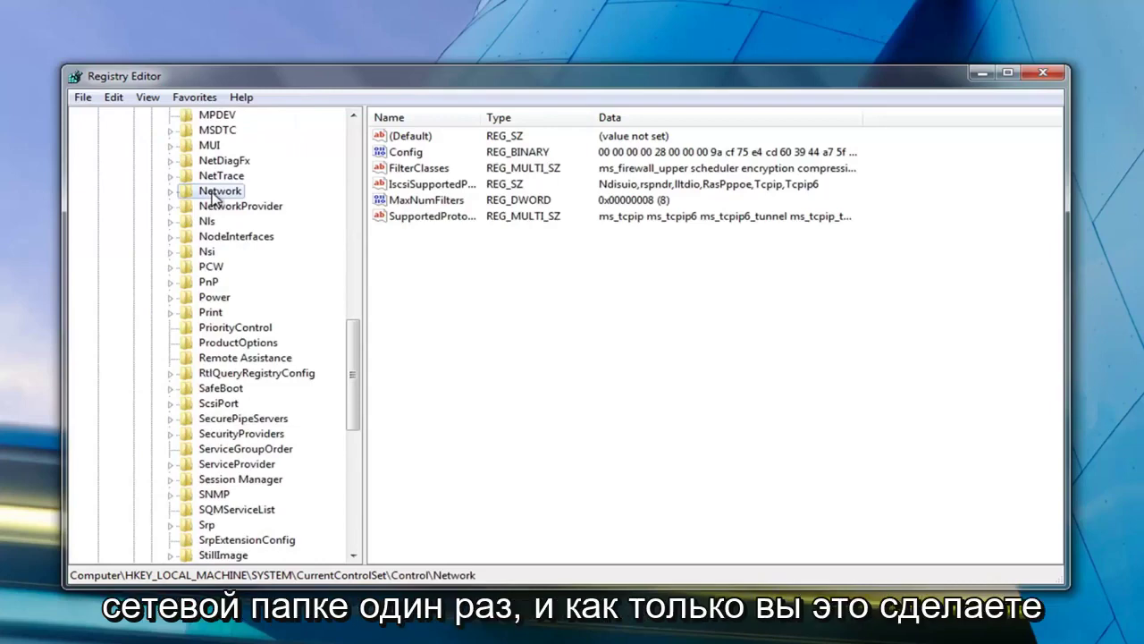
Delete the Config value from the Network key and confirm the deletion.
{"action": "right_click", "coordinate": [403, 158]}
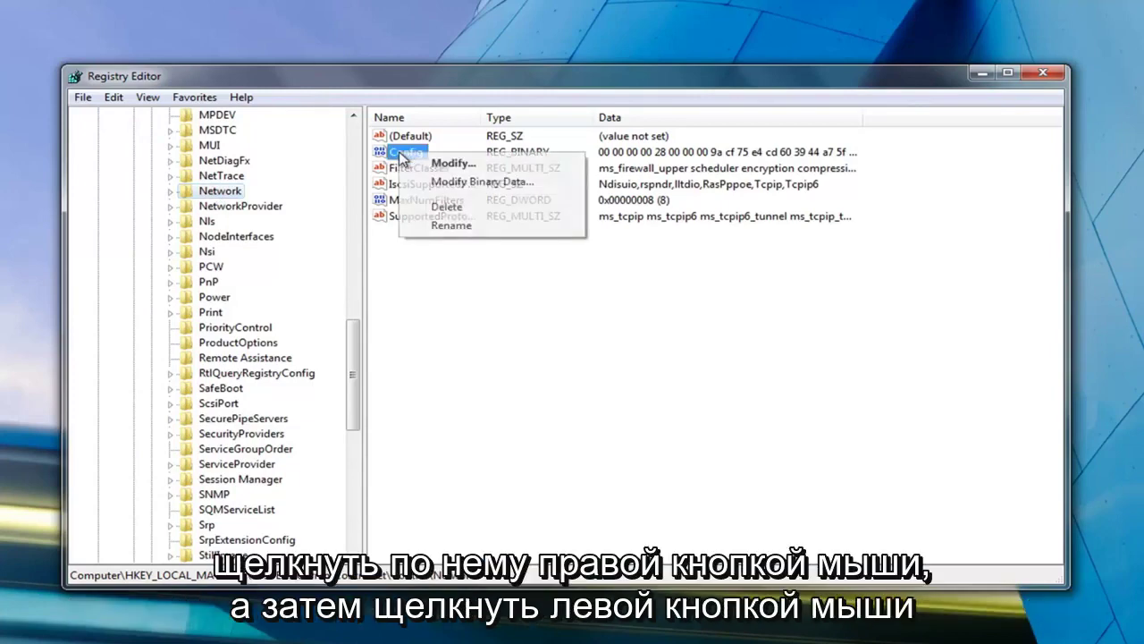
{"action": "left_click", "coordinate": [423, 208]}
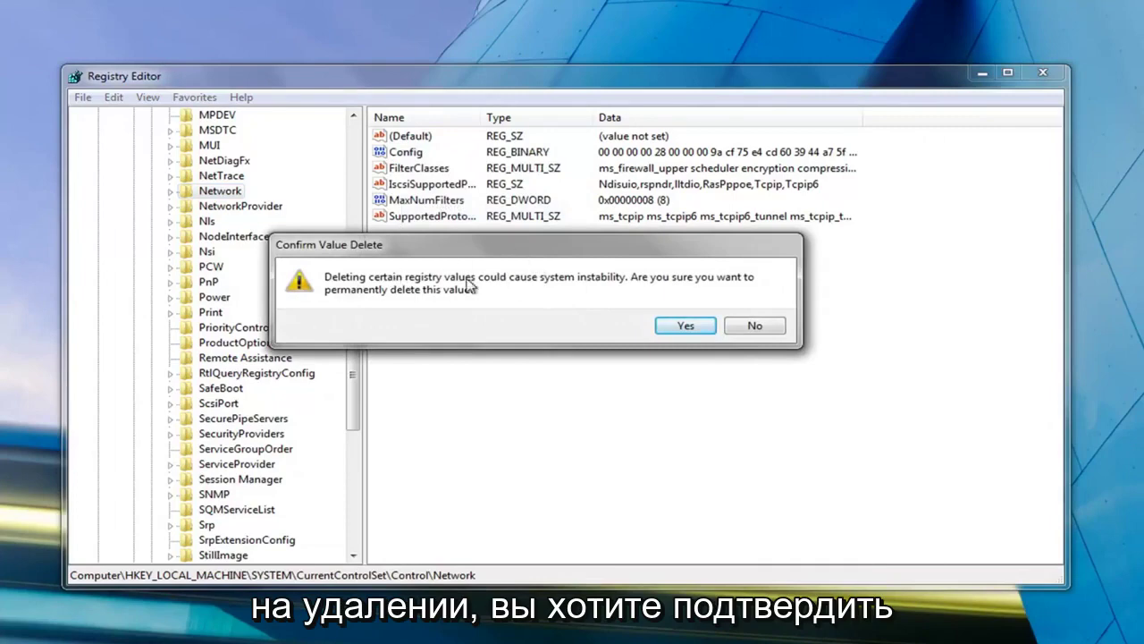
{"action": "left_click", "coordinate": [686, 328]}
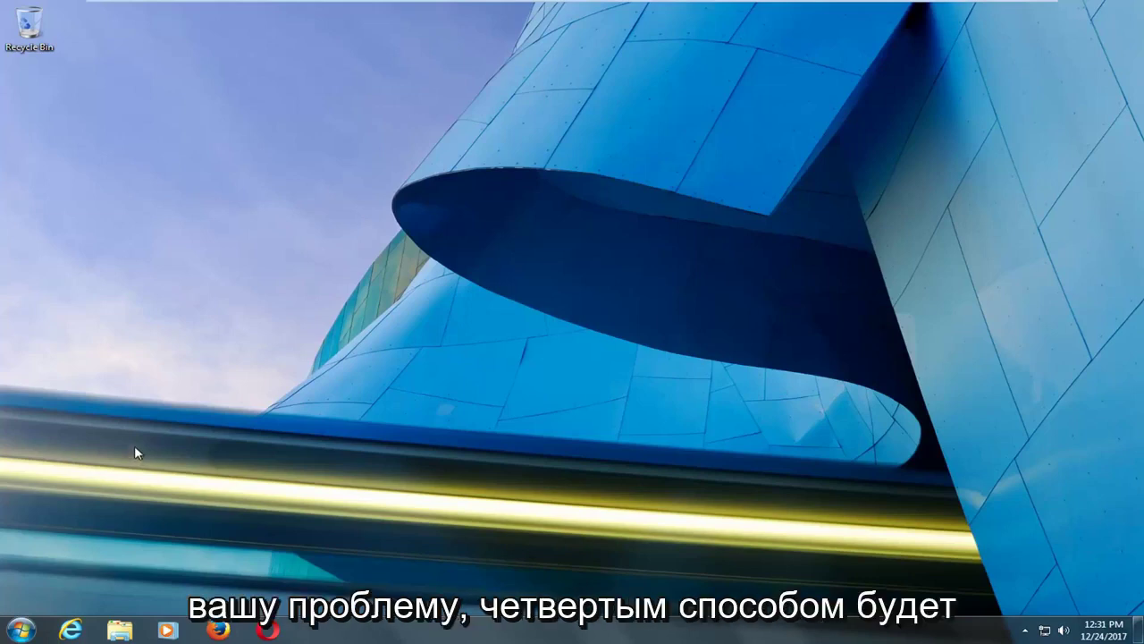
Launch System Restore and proceed with the 10/28/2017 Installed VMware Tools restore point.
{"action": "left_click", "coordinate": [18, 631]}
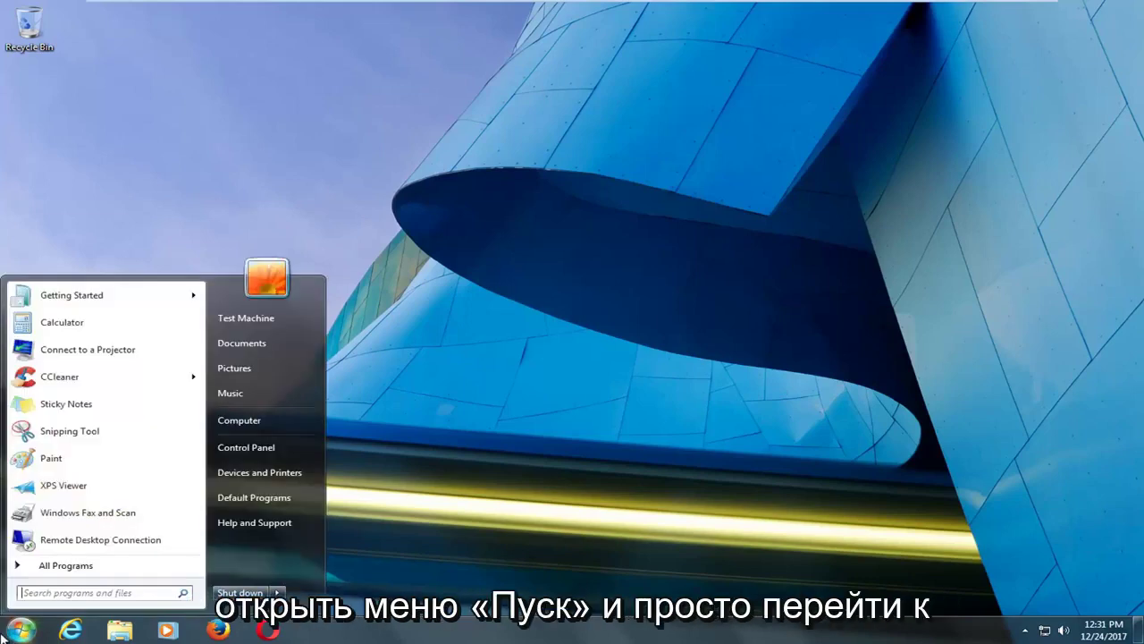
{"action": "type", "text": "system restore"}
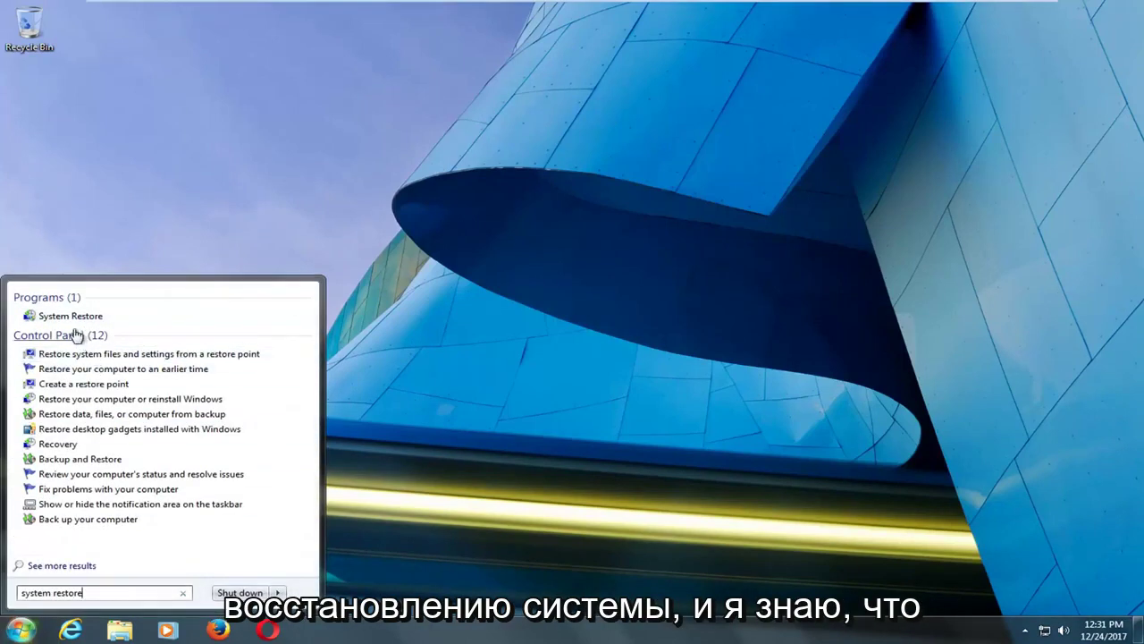
{"action": "left_click", "coordinate": [75, 317]}
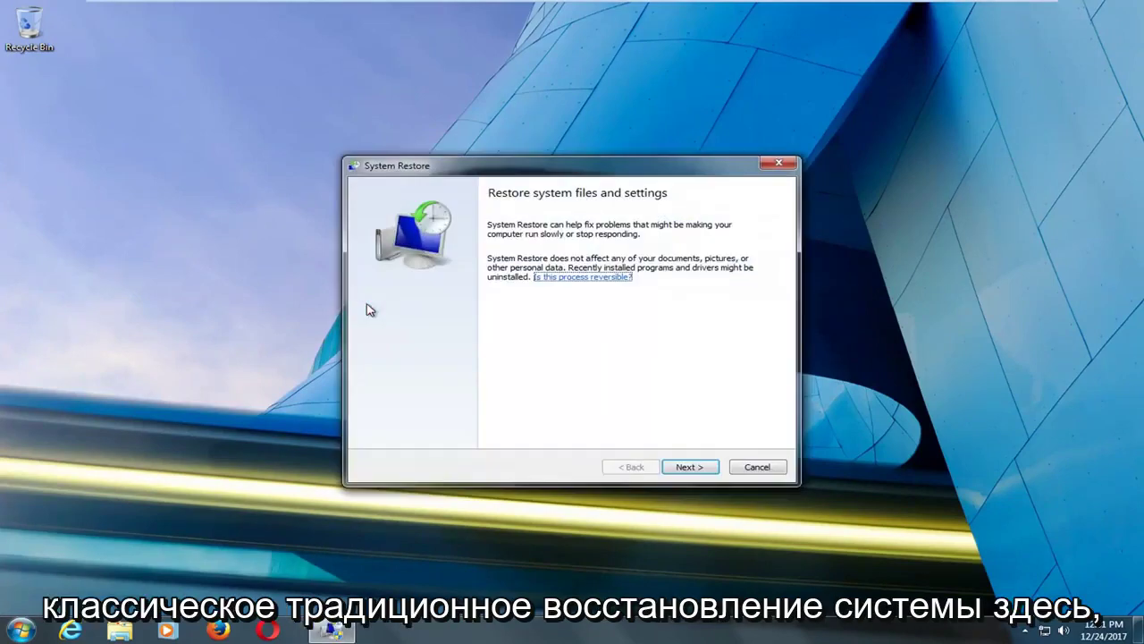
{"action": "left_click", "coordinate": [702, 476]}
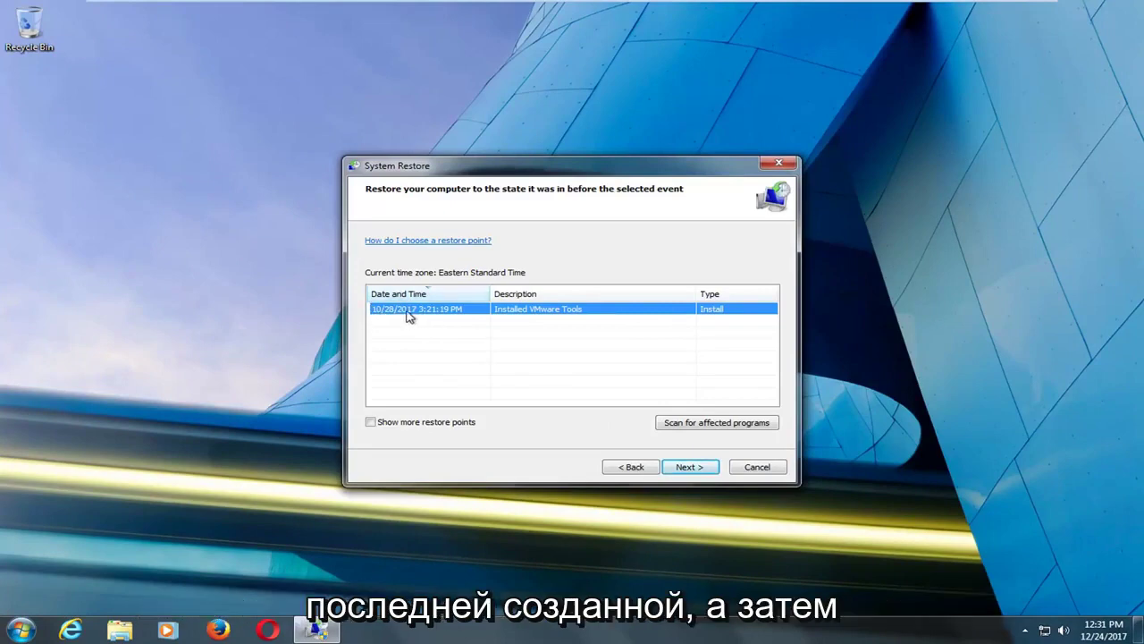
{"action": "left_click", "coordinate": [669, 467]}
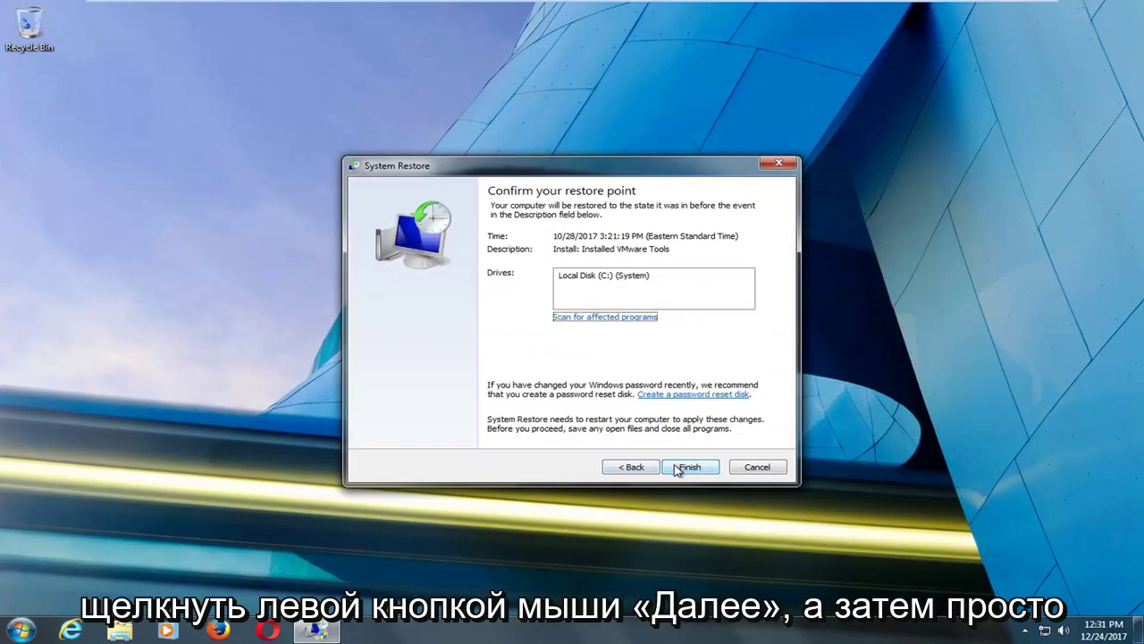